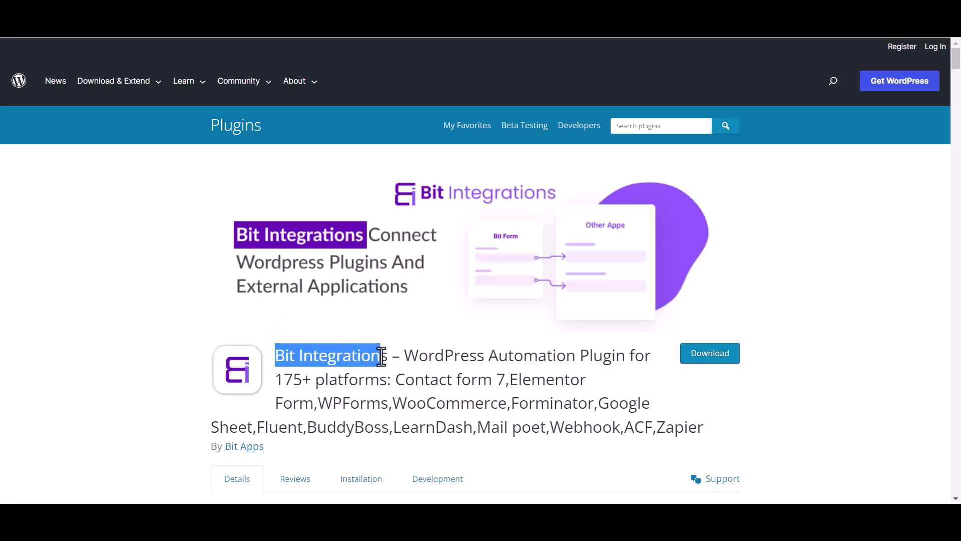
Go from the WordPress.org plugin listing to the Bit Integrations welcome page in the site admin.
left_click(396, 342)
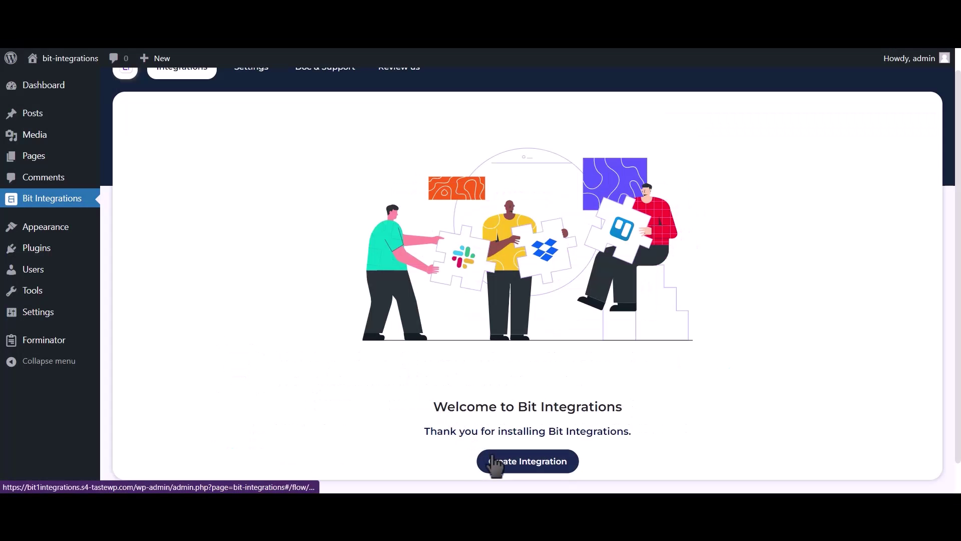
Start a new integration with Forminator as the trigger, using the contact-us form.
left_click(492, 461)
left_click(351, 149)
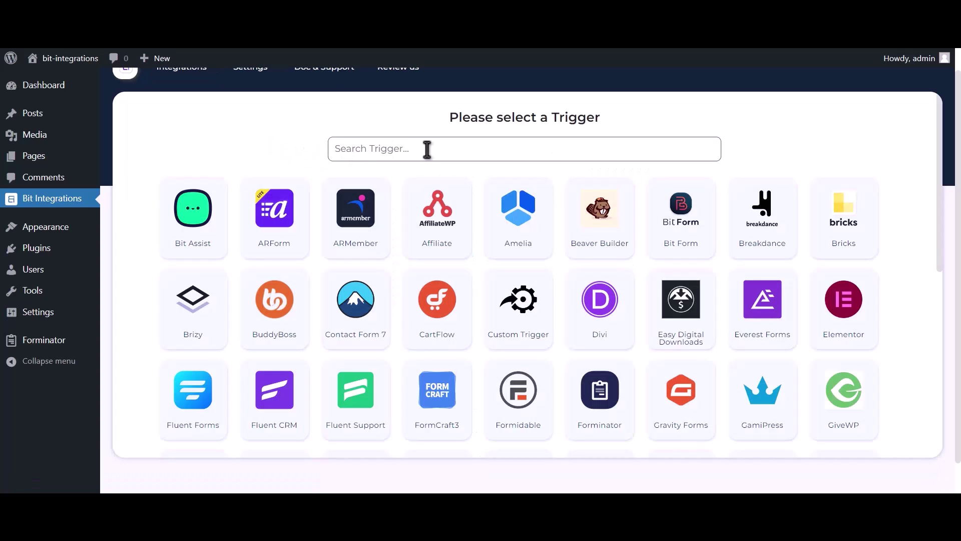
type("forminator")
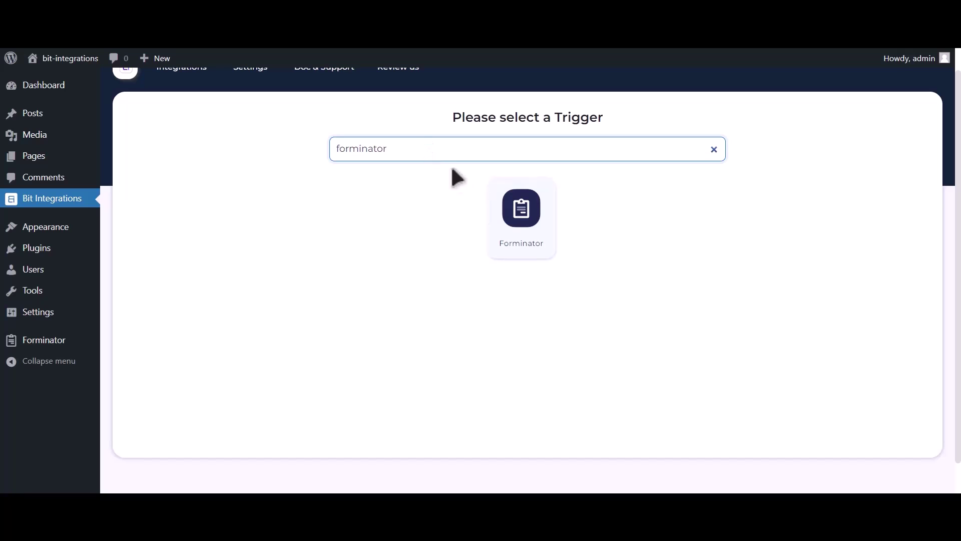
left_click(508, 215)
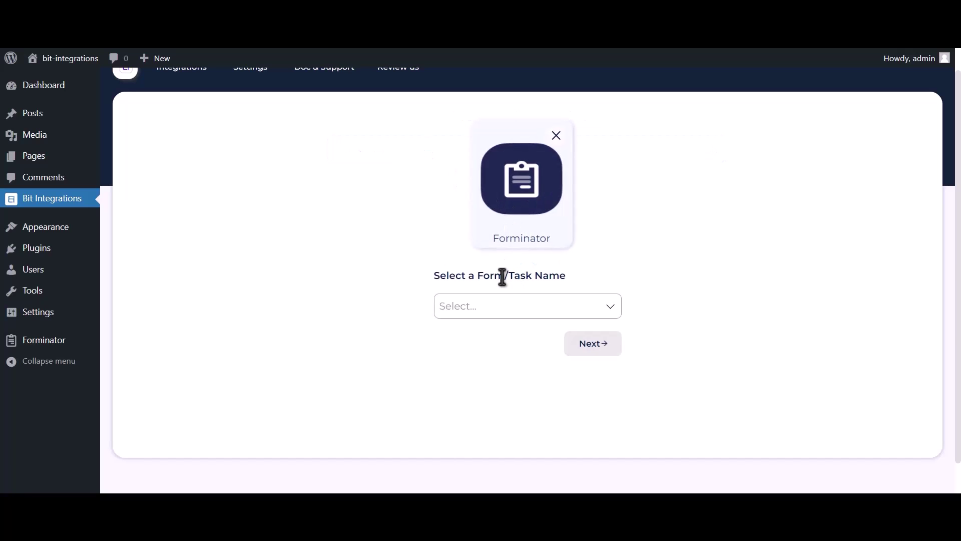
left_click(495, 303)
left_click(495, 334)
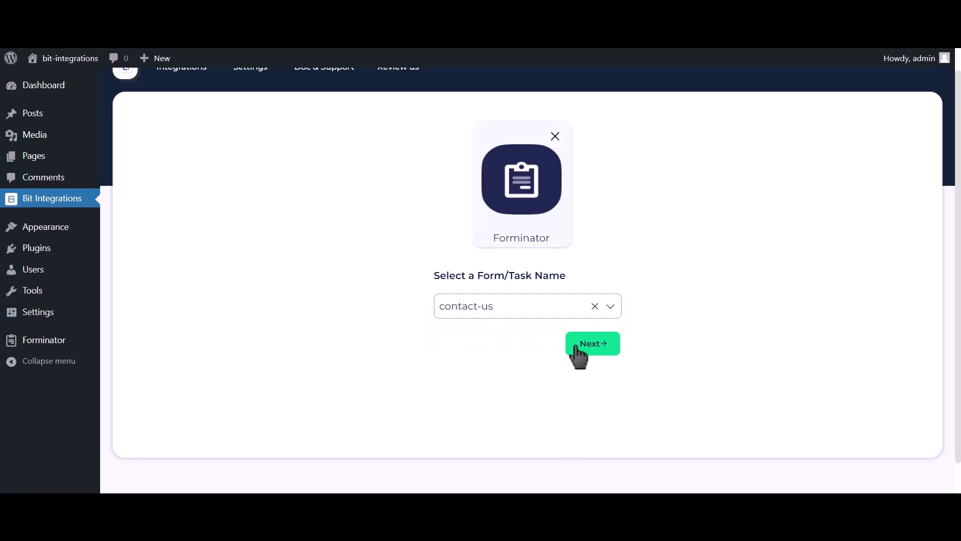
Choose Google Sheet as the action and highlight the Google API Console help line.
left_click(575, 347)
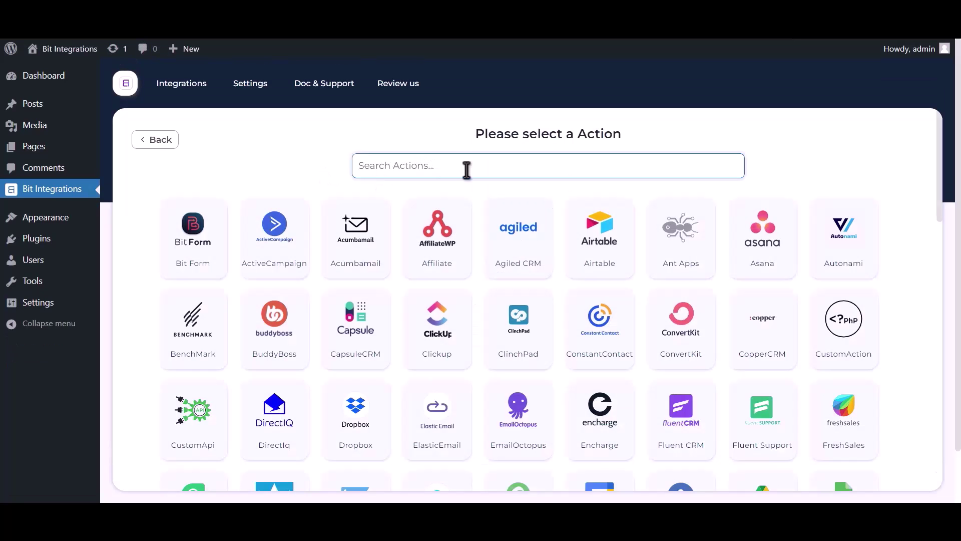
type("google ")
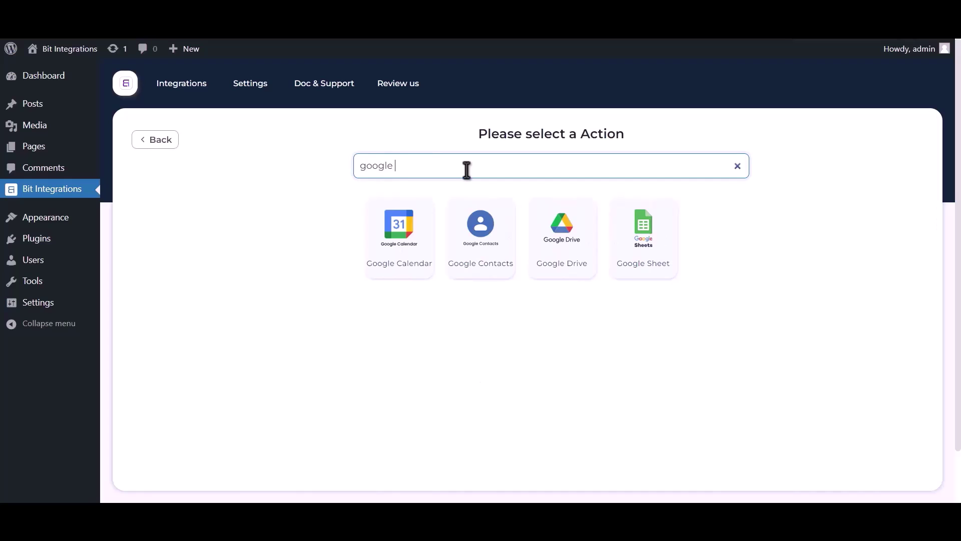
type("sheet")
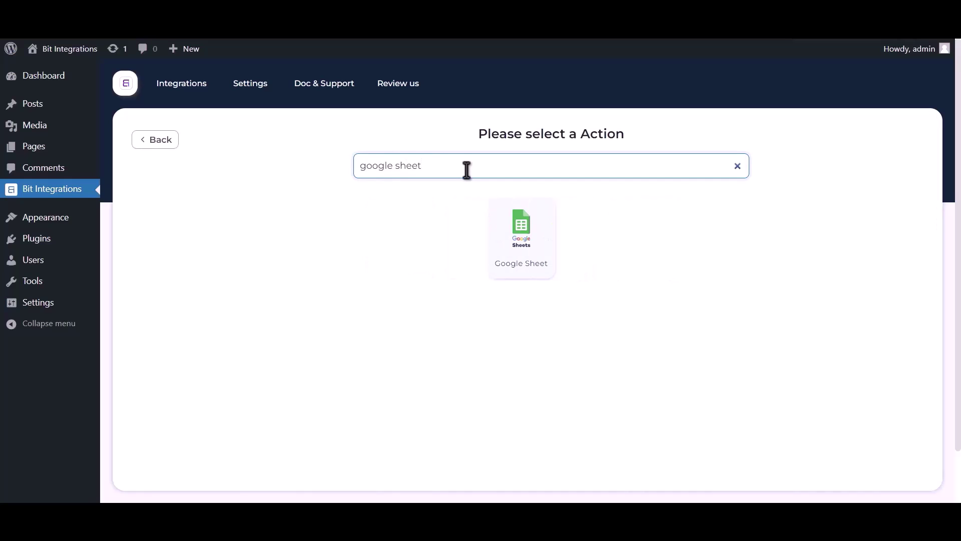
left_click(521, 243)
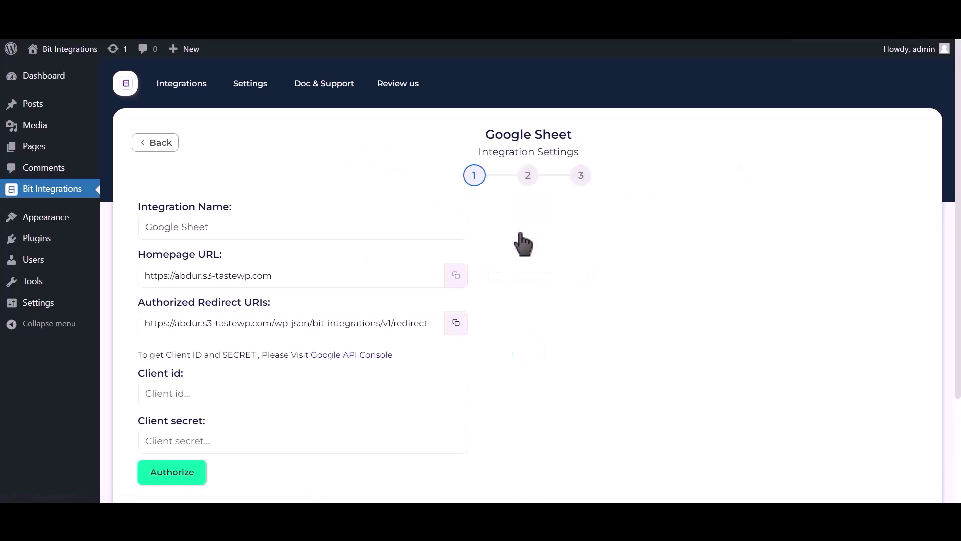
left_click_drag(139, 354, 341, 367)
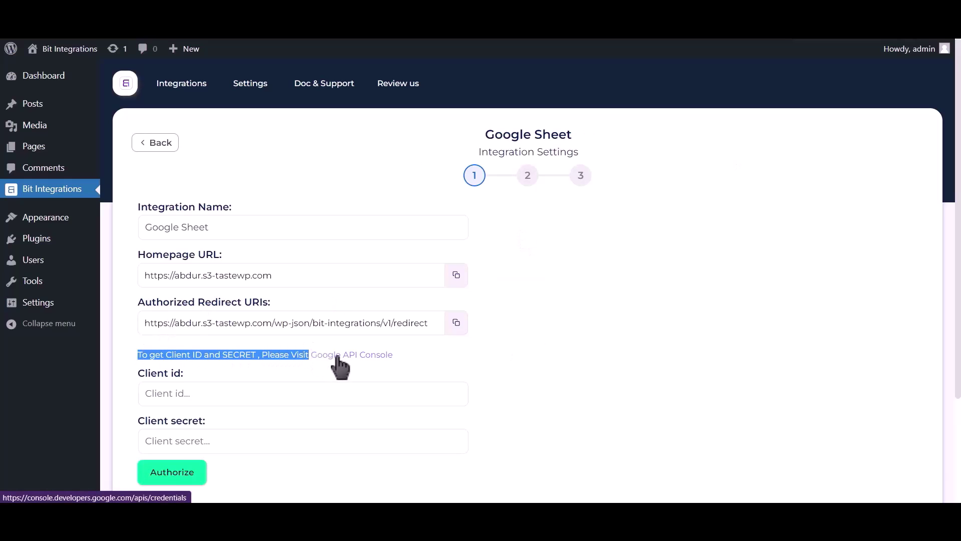
In the Google API Console, find and enable the Google Drive API.
left_click(337, 355)
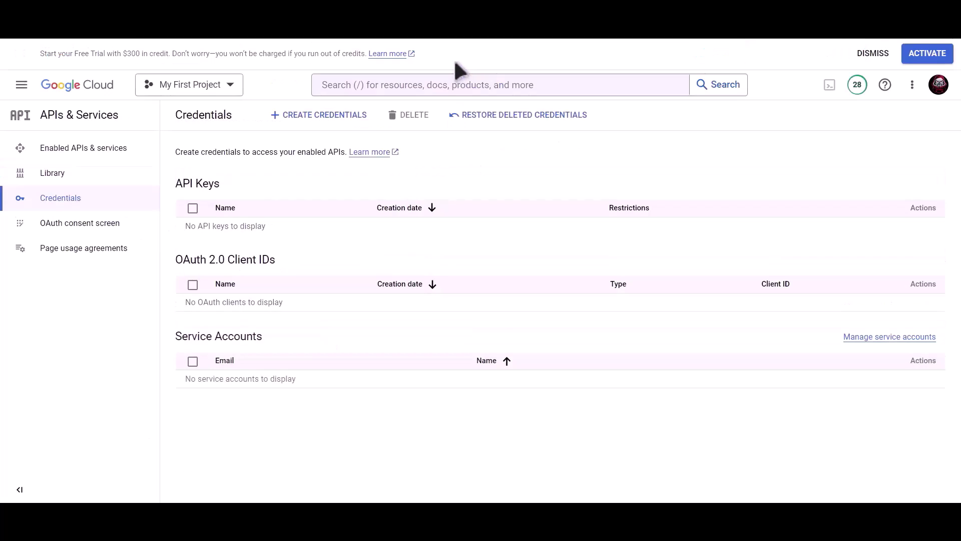
left_click(440, 90)
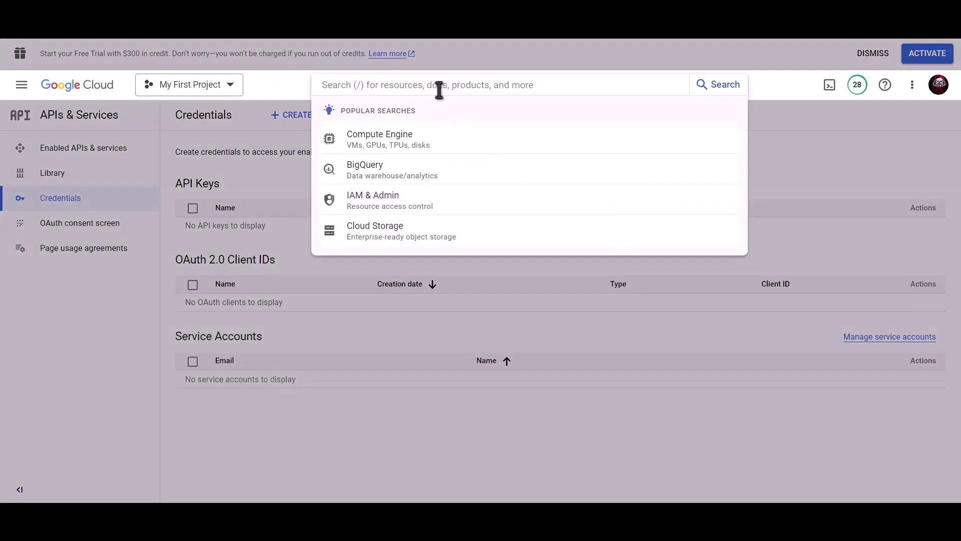
type("Goo")
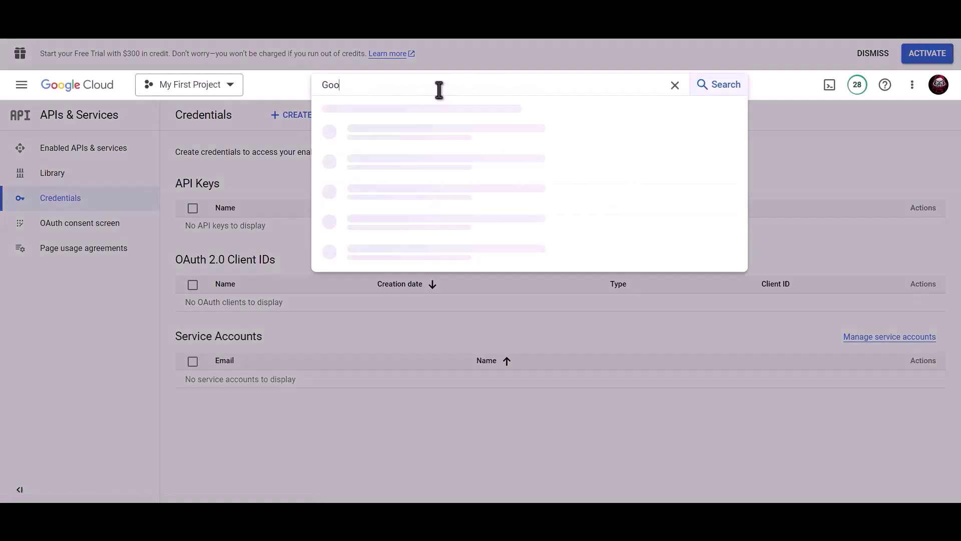
type("gle drive api")
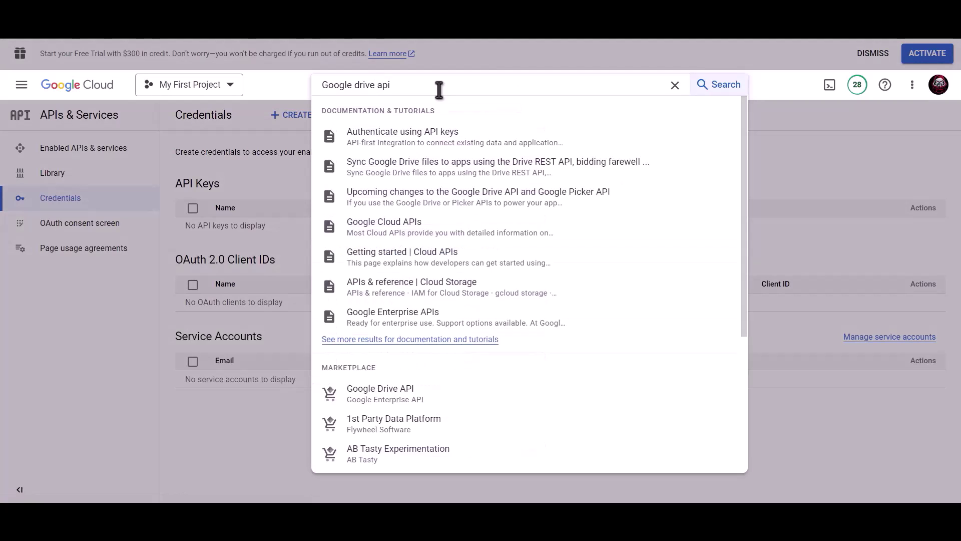
left_click(399, 395)
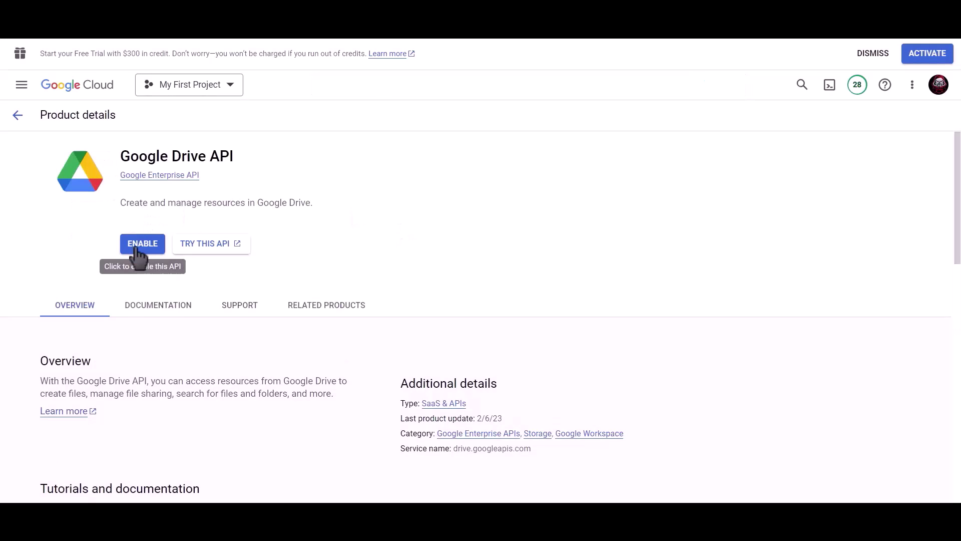
left_click(141, 248)
Find and enable the Google Sheets API as well.
left_click(515, 86)
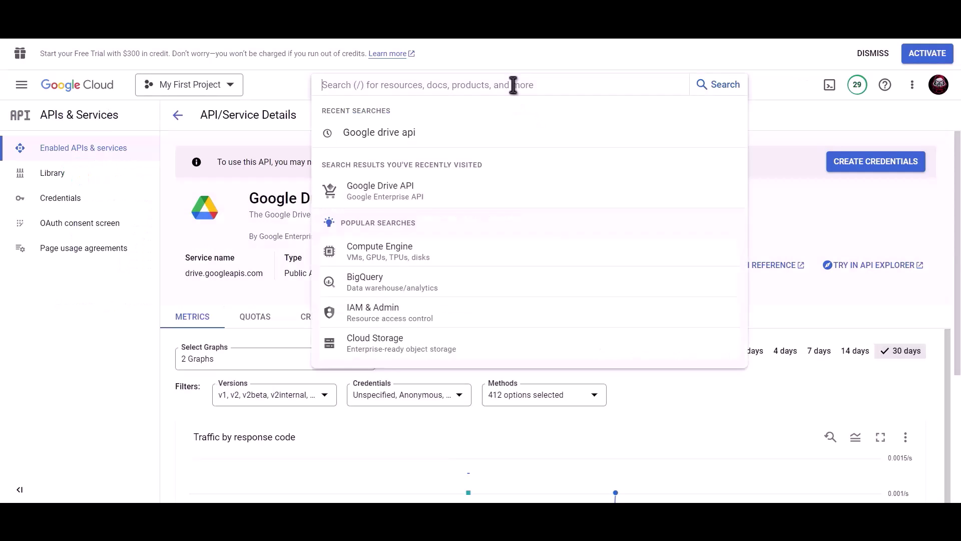
type("google s")
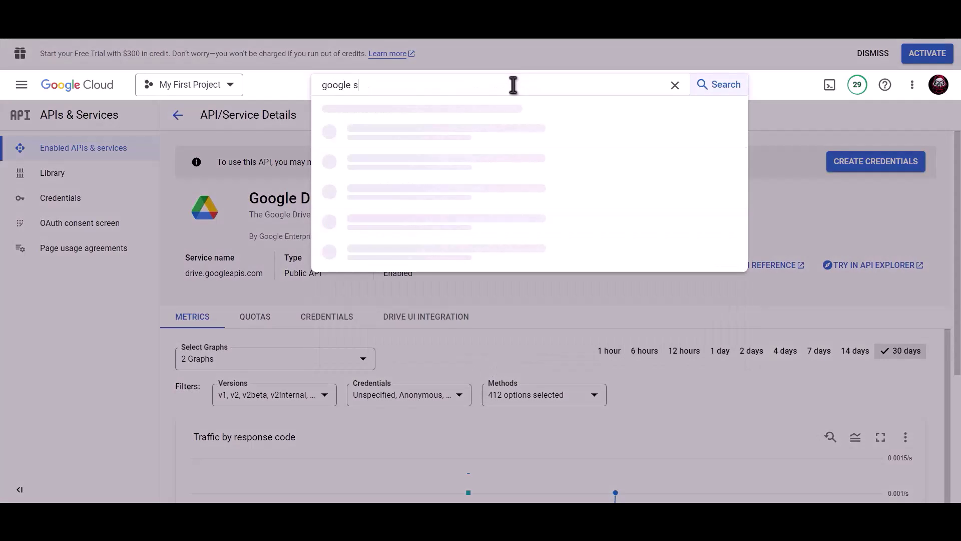
type("heet")
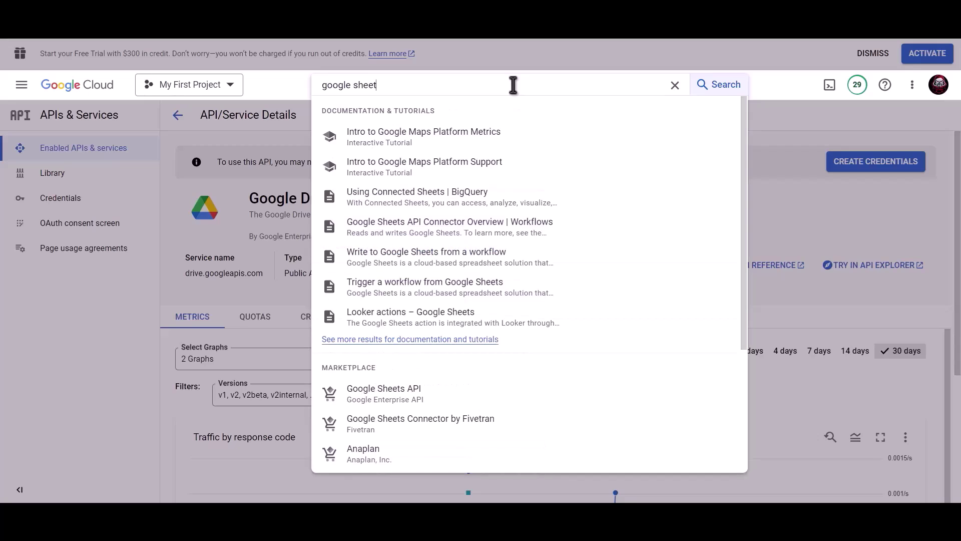
left_click(403, 396)
left_click(138, 245)
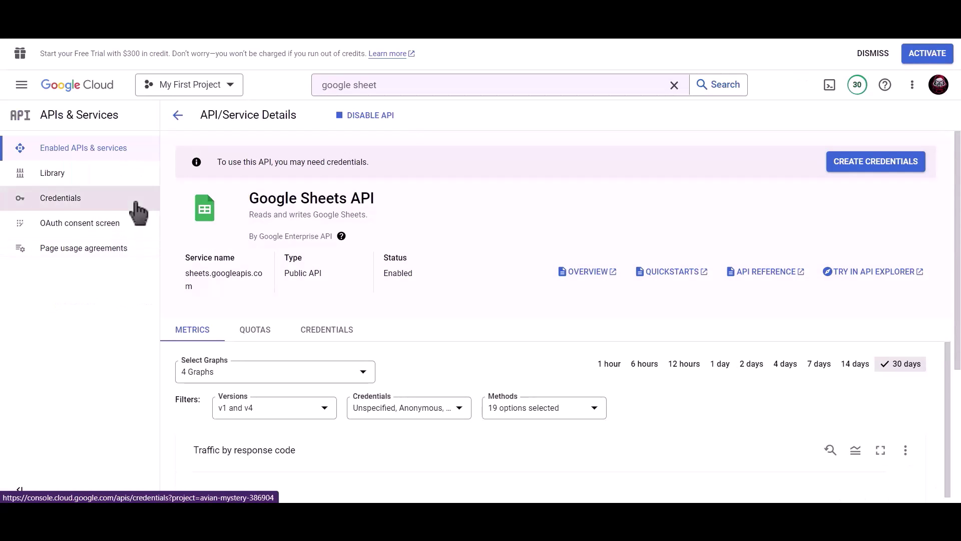
Create an OAuth client ID of type Web application named 'Bit Integrations'.
left_click(89, 210)
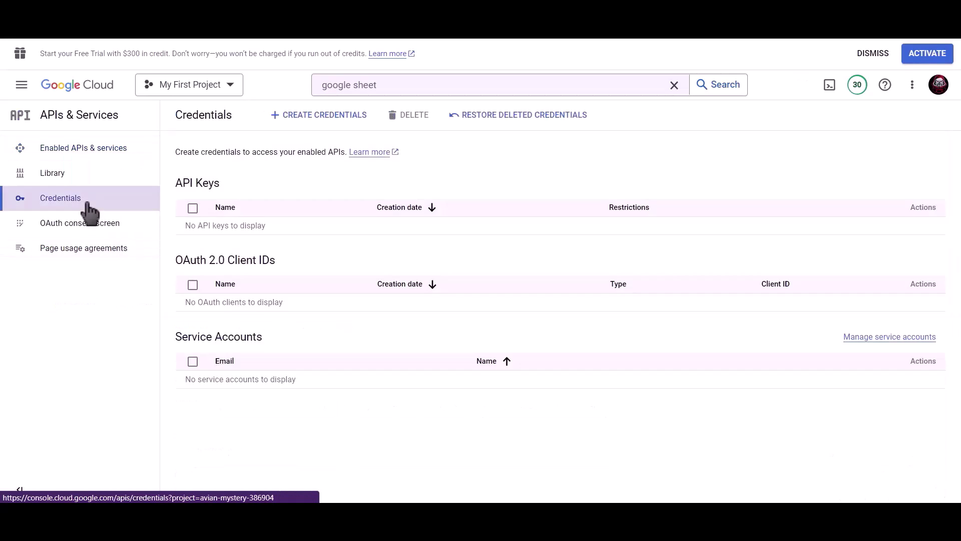
left_click(328, 128)
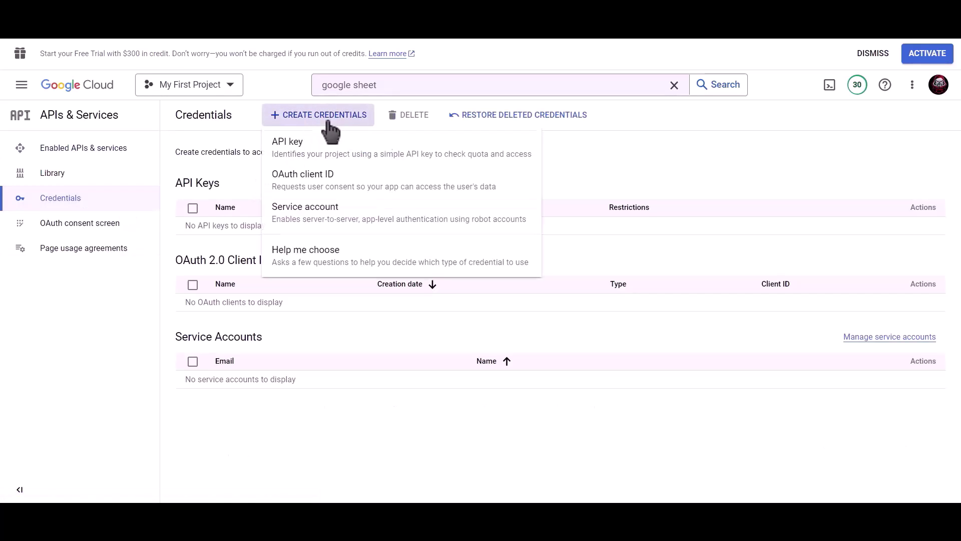
left_click(373, 183)
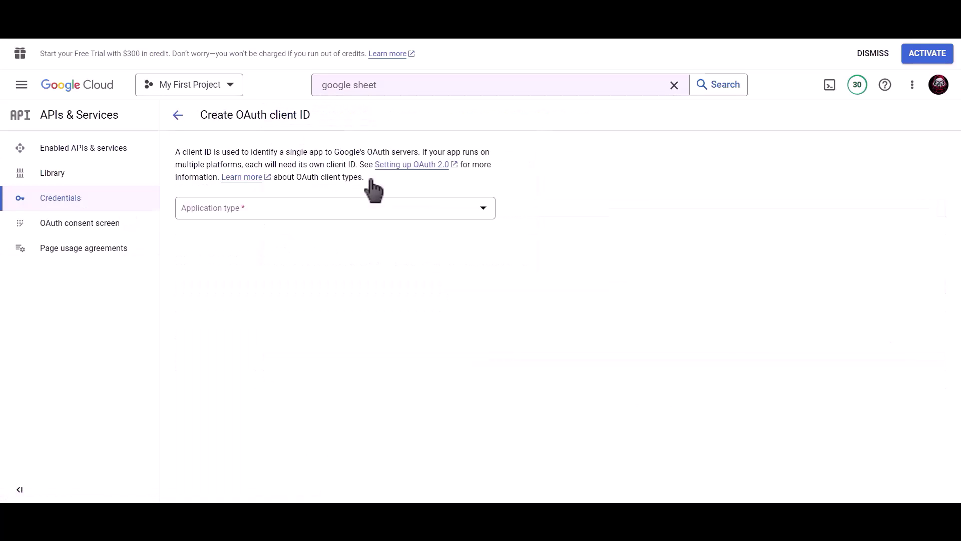
left_click(296, 209)
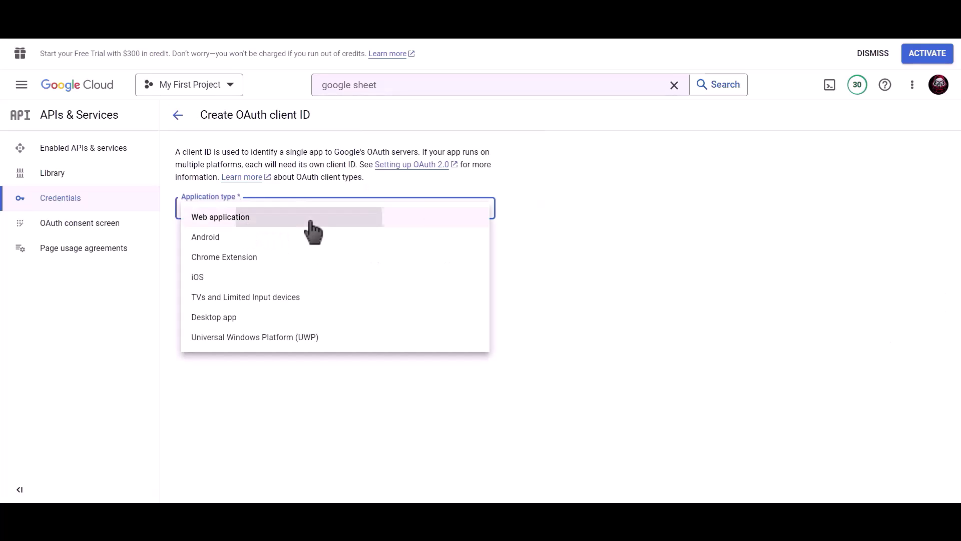
left_click(309, 226)
left_click(292, 243)
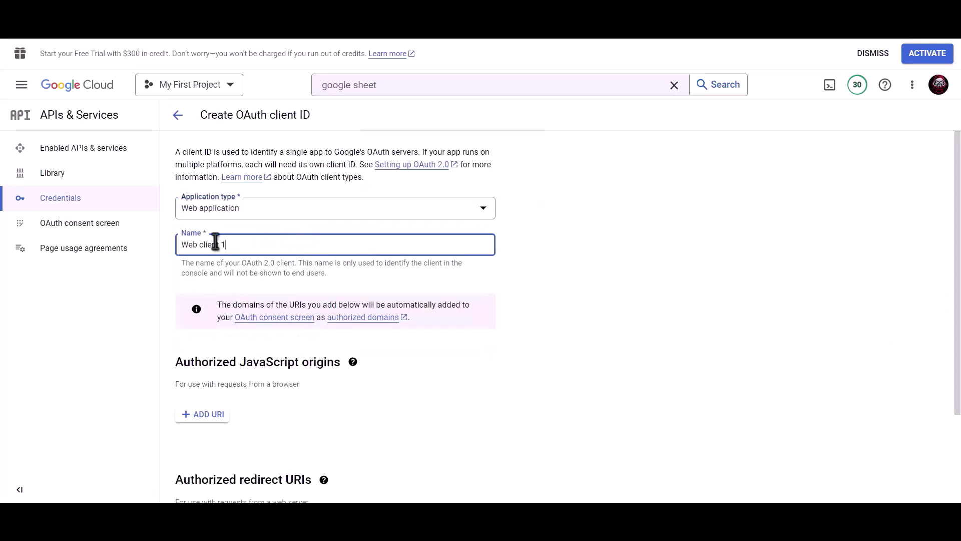
left_click_drag(226, 244, 179, 246)
type("Bit Integrations")
Add the plugin's copied redirect URI as an authorized redirect URI.
scroll(281, 258, "down", 3)
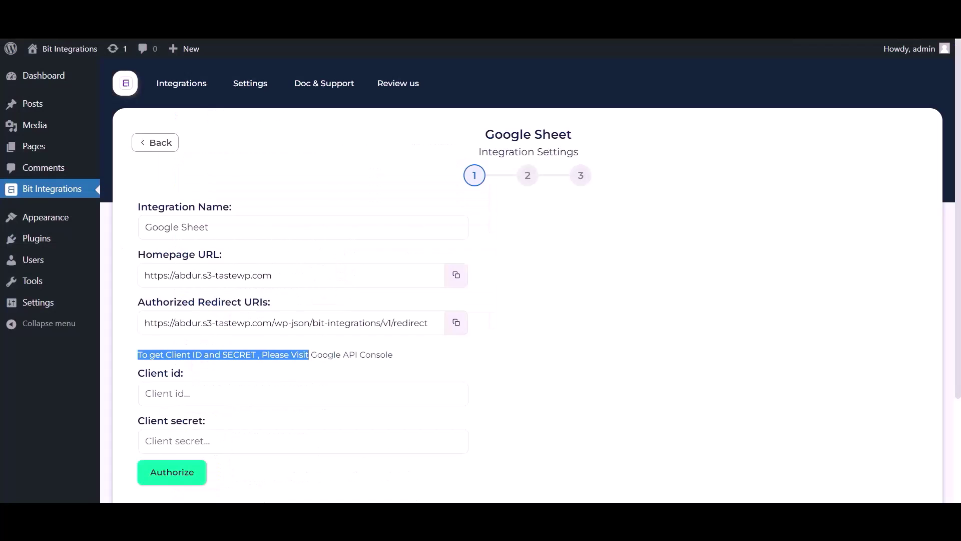
left_click(455, 324)
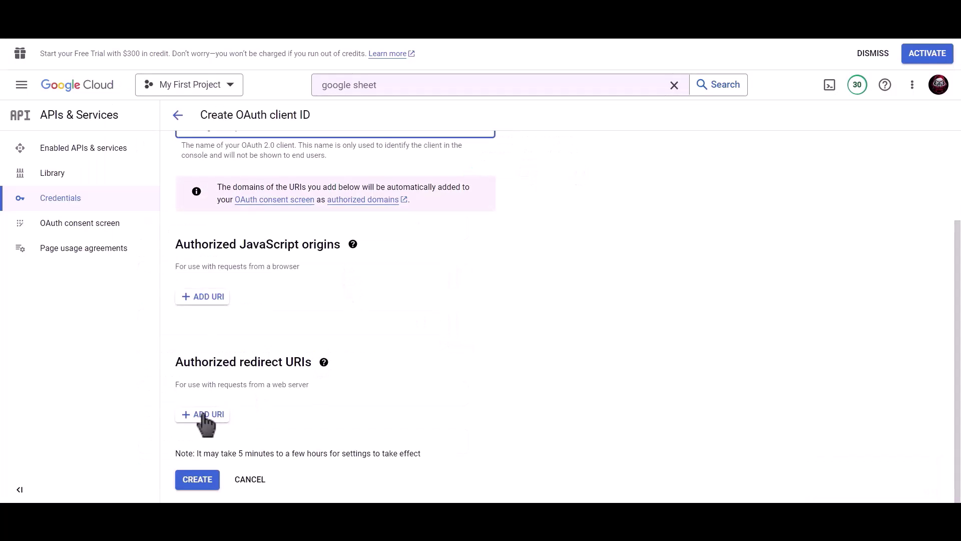
left_click(204, 415)
scroll(264, 382, "down", 1)
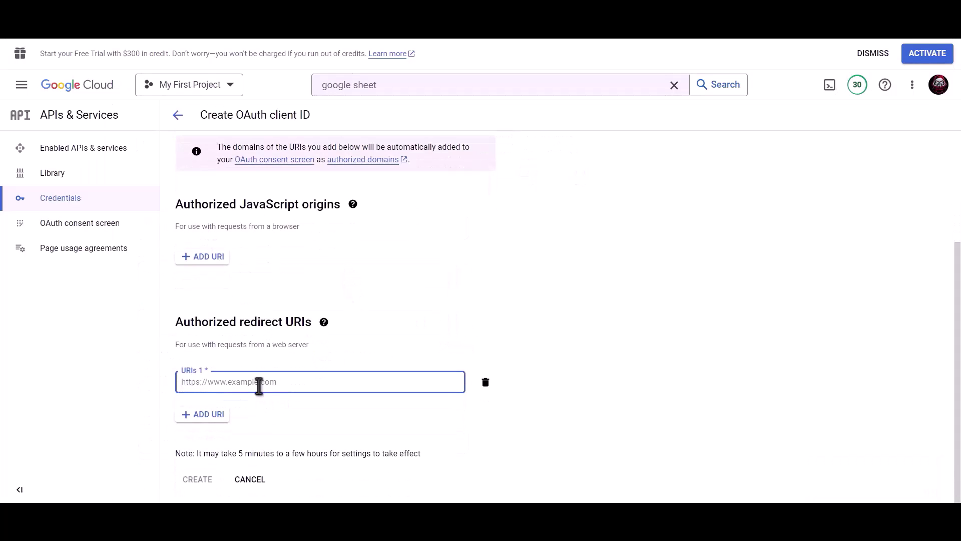
key("ctrl+v")
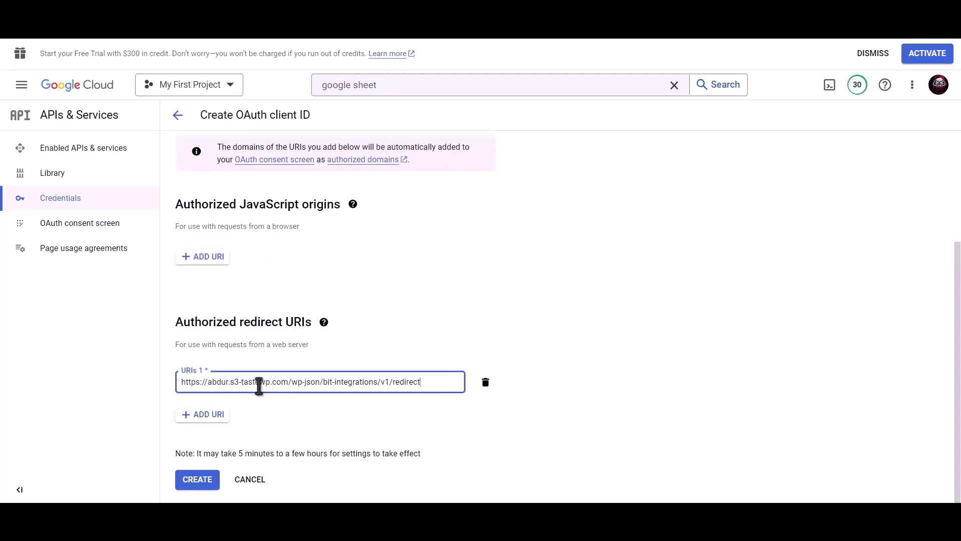
Create the OAuth client and paste its client ID and secret into the Google Sheet settings.
left_click(197, 481)
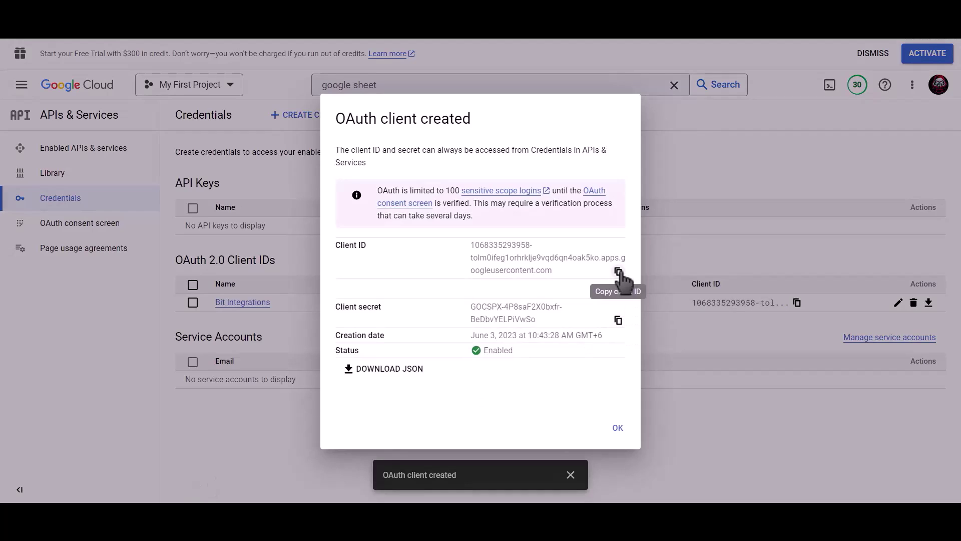
left_click(619, 271)
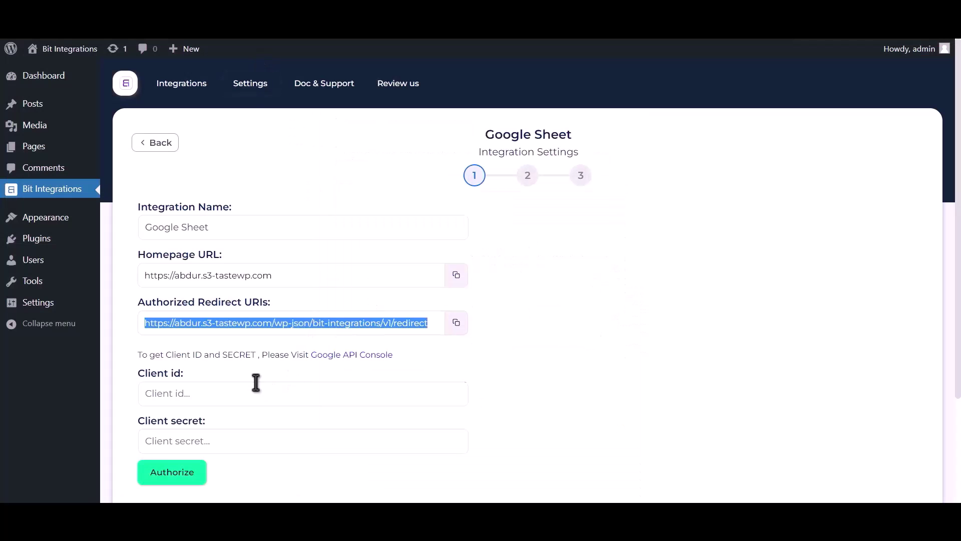
left_click(238, 390)
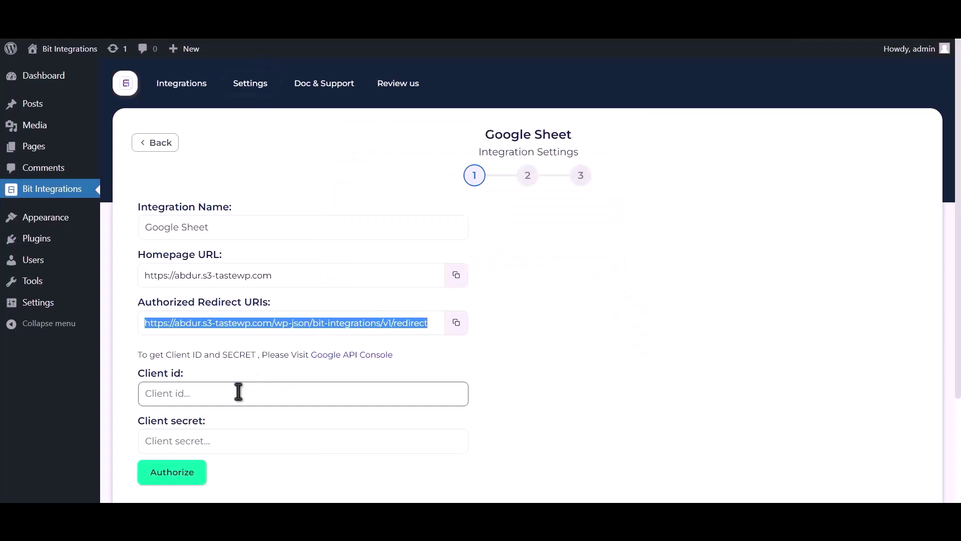
key("ctrl+v")
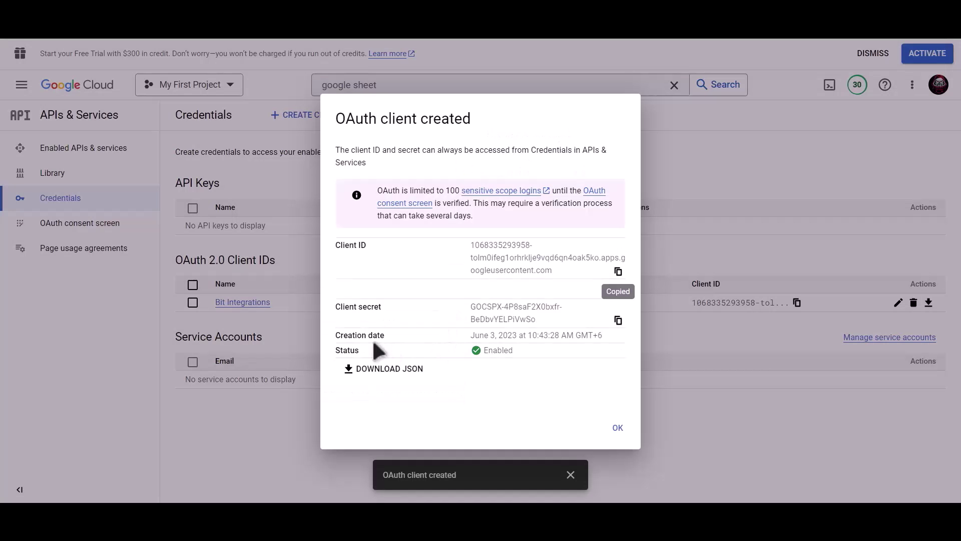
left_click(618, 320)
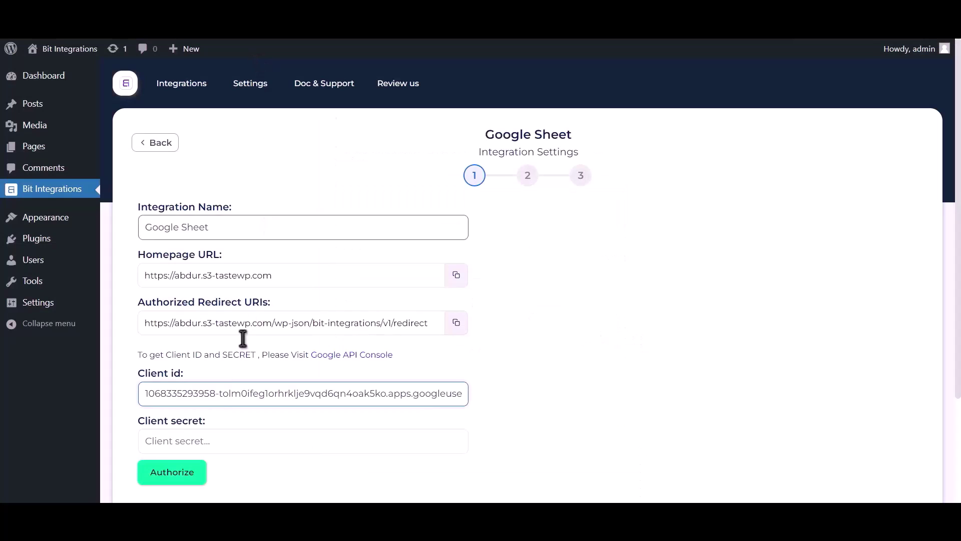
left_click(213, 436)
key("ctrl+v")
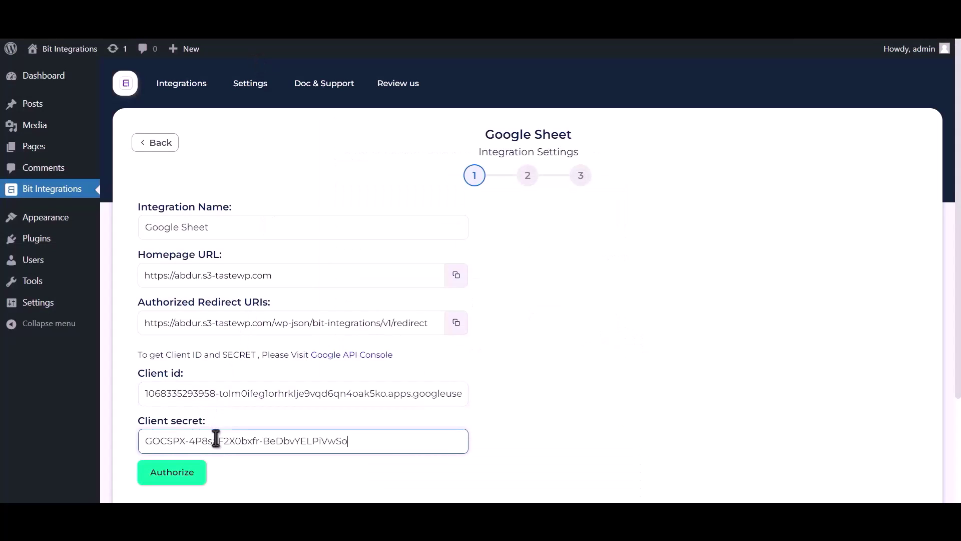
Authorize with the Google account, proceeding past the unverified-app warning to grant Drive access.
left_click(180, 477)
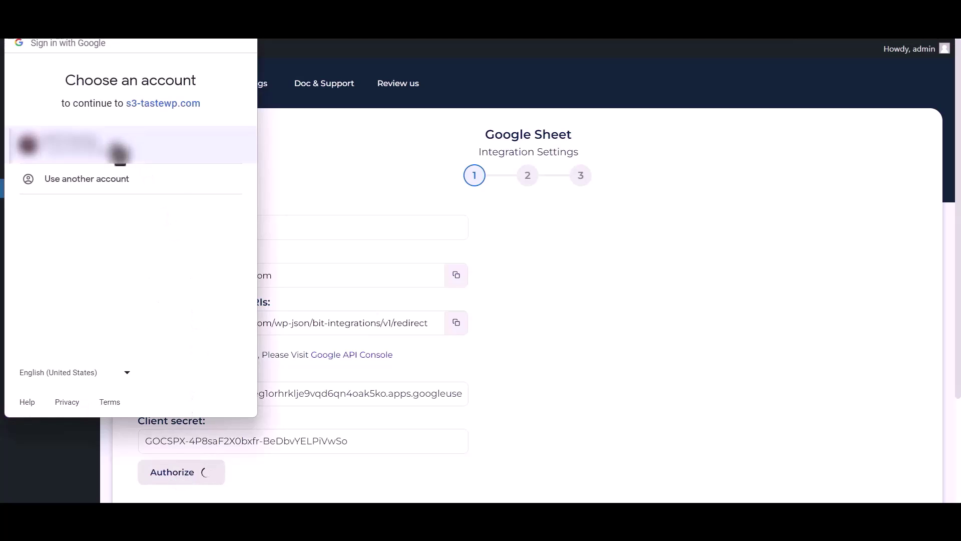
left_click(119, 150)
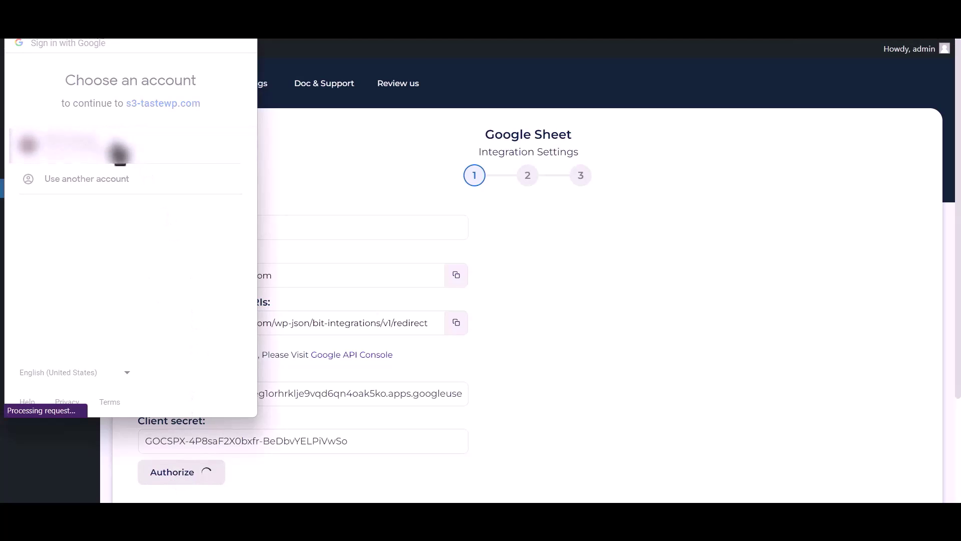
left_click(37, 301)
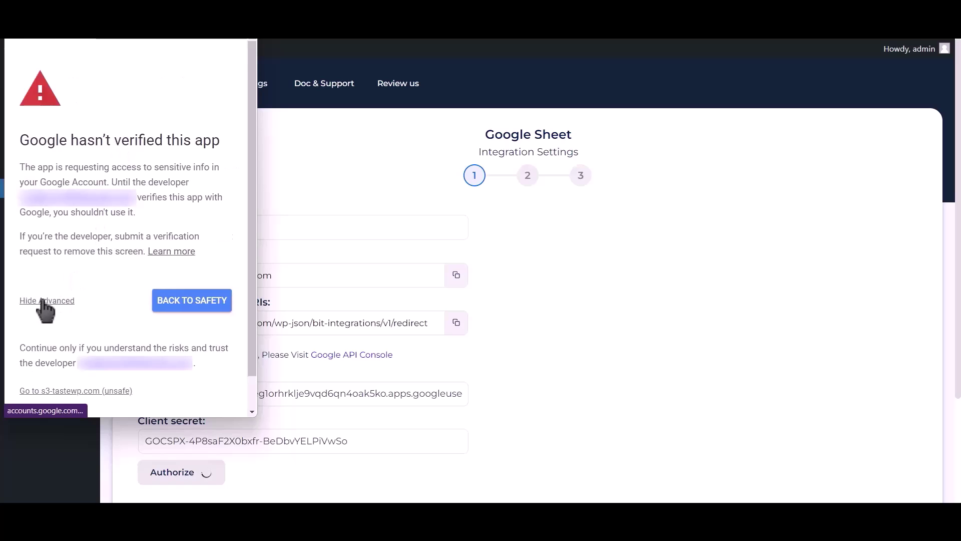
left_click(74, 393)
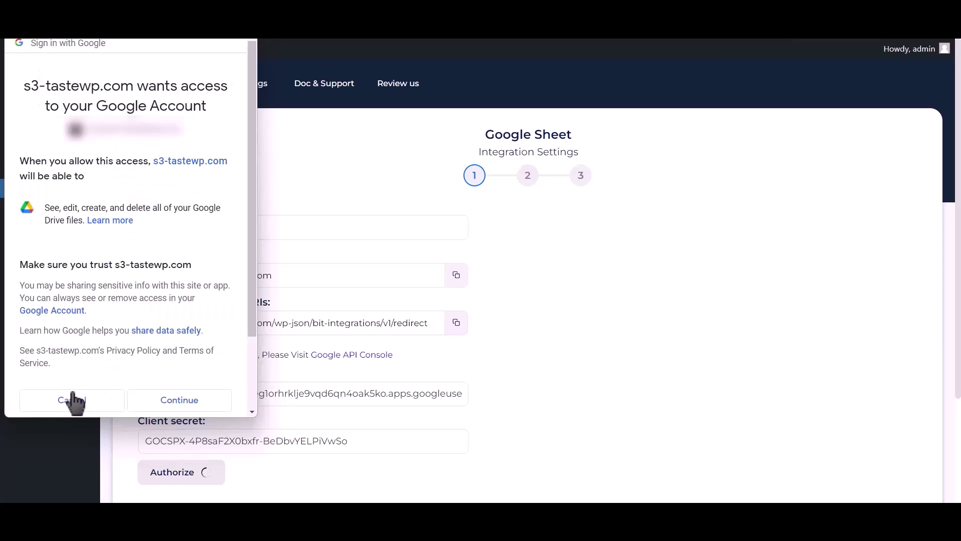
left_click(180, 400)
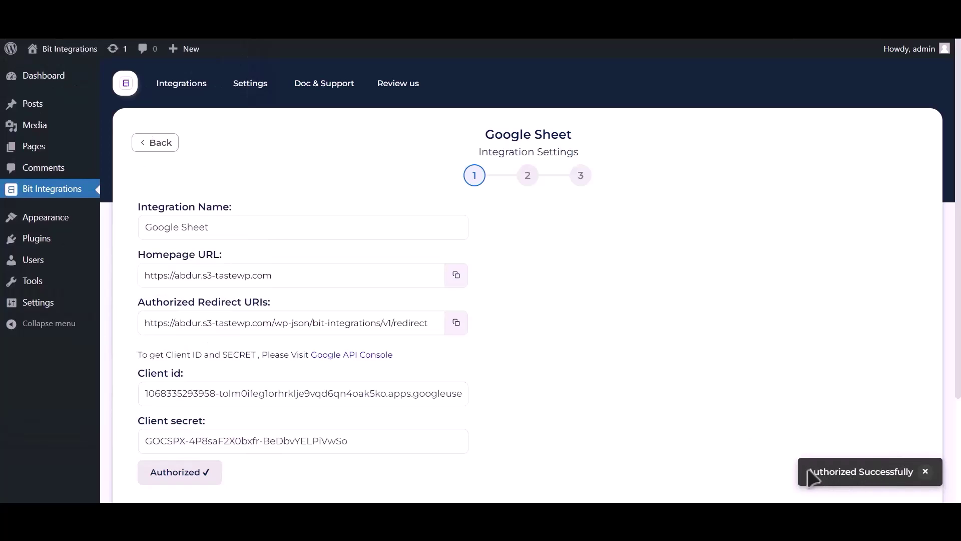
On step 2, select spreadsheet Post_Google_Sheet and worksheet Sheet1.
scroll(686, 358, "down", 3)
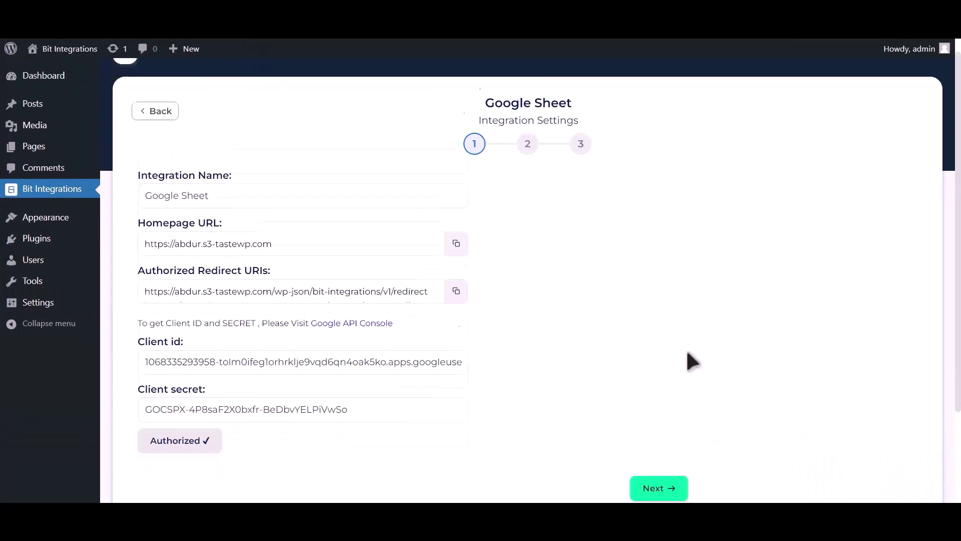
left_click(668, 382)
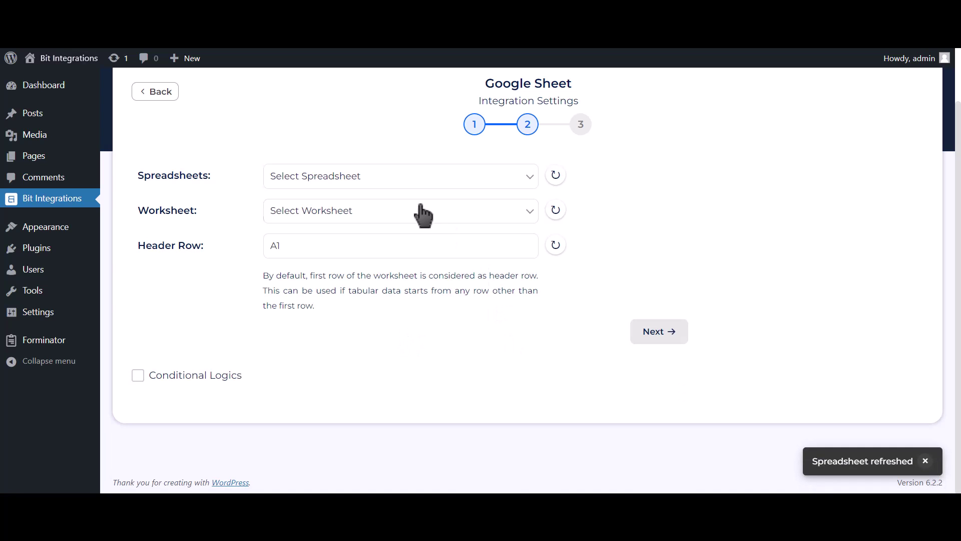
left_click(448, 186)
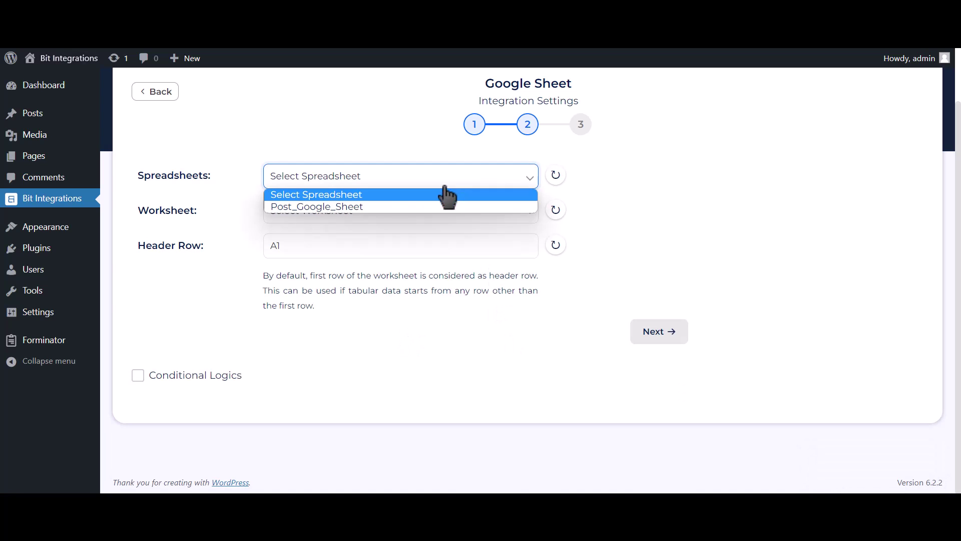
left_click(423, 205)
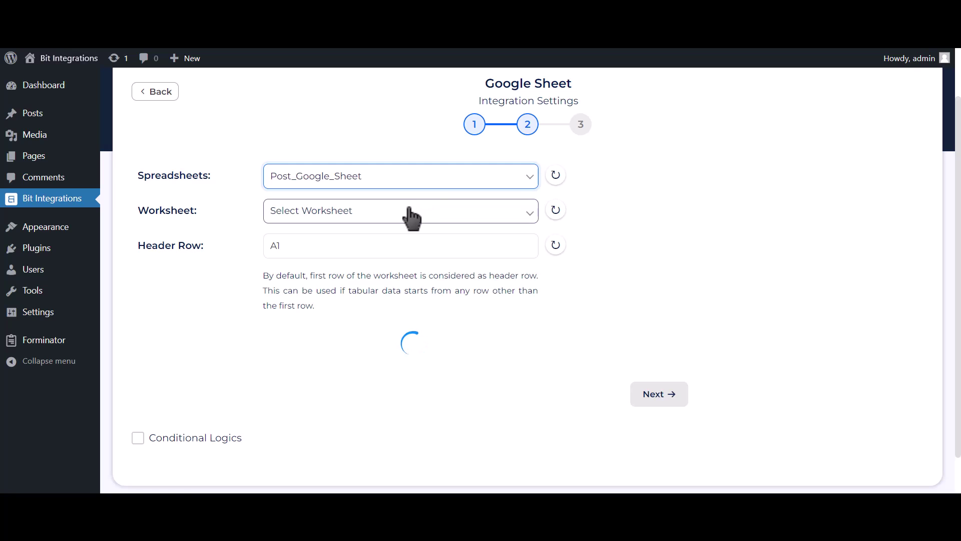
left_click(411, 215)
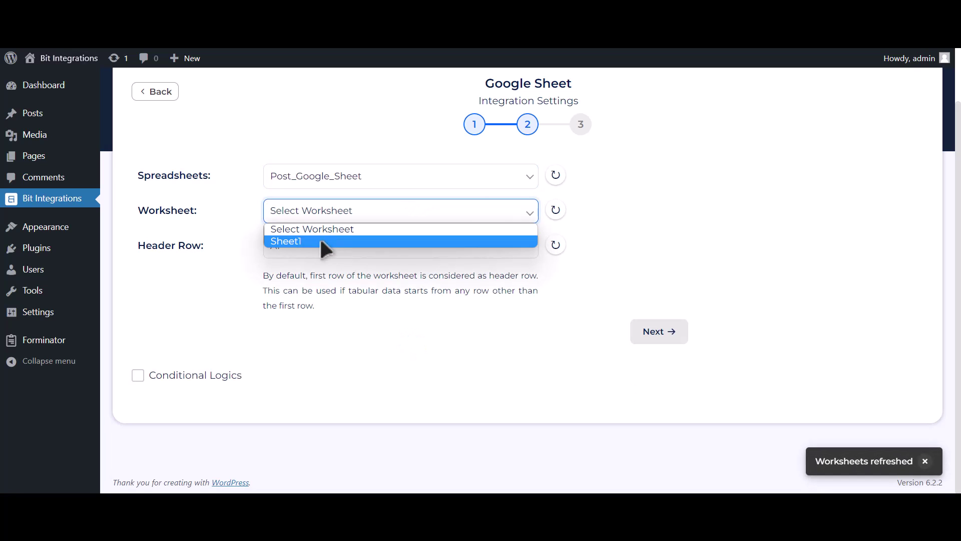
left_click(336, 241)
left_click(338, 242)
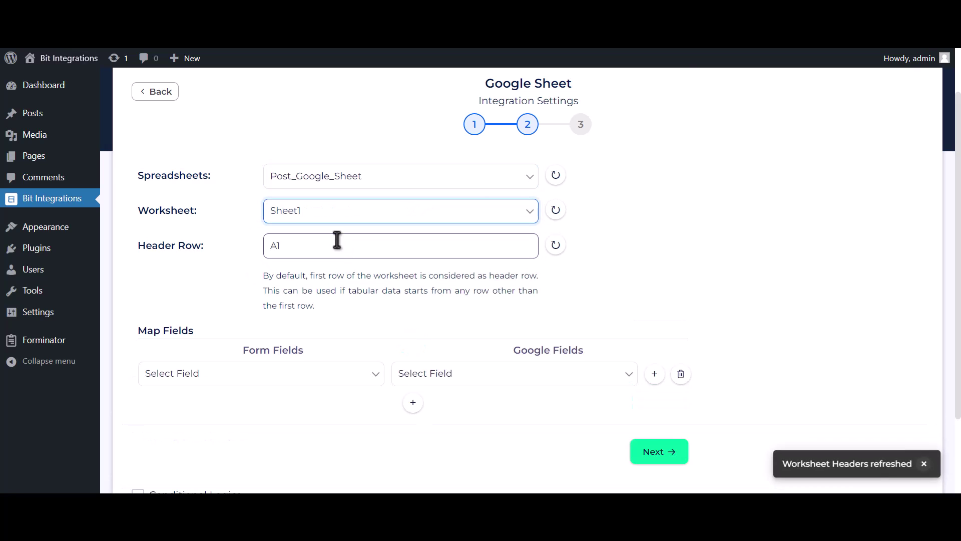
Map form field Name-1 to the Name column and Email Address-1 to Email Address.
scroll(355, 283, "down", 2)
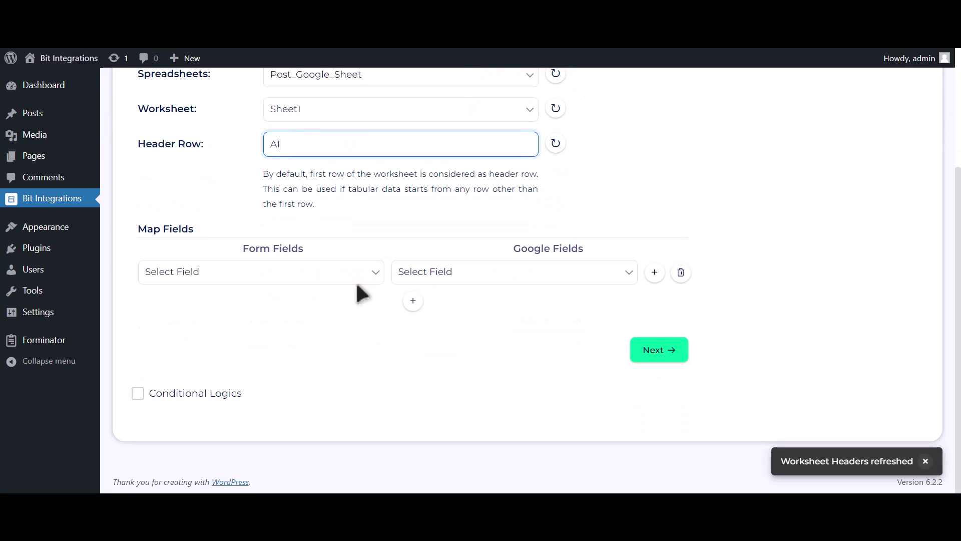
left_click(428, 281)
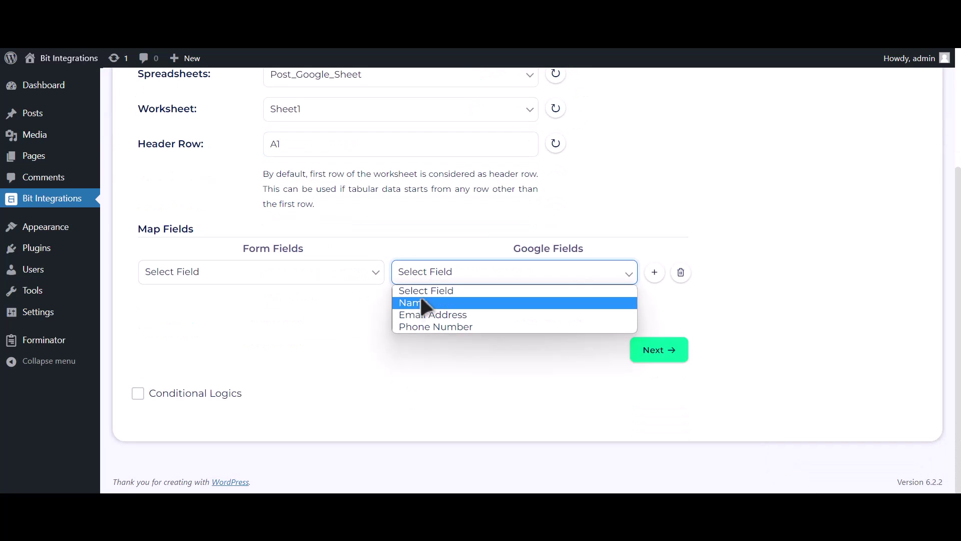
left_click(420, 298)
left_click(378, 280)
left_click(280, 314)
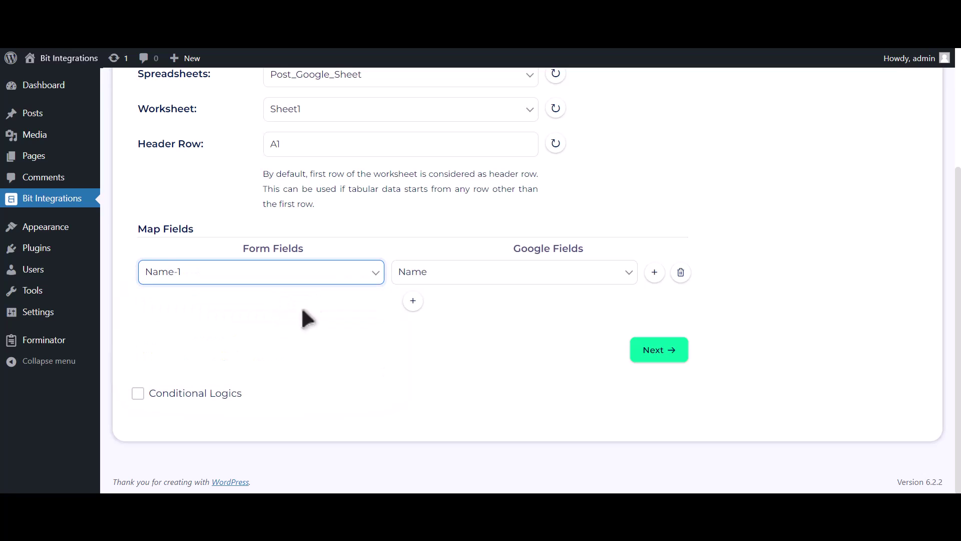
left_click(415, 302)
left_click(429, 304)
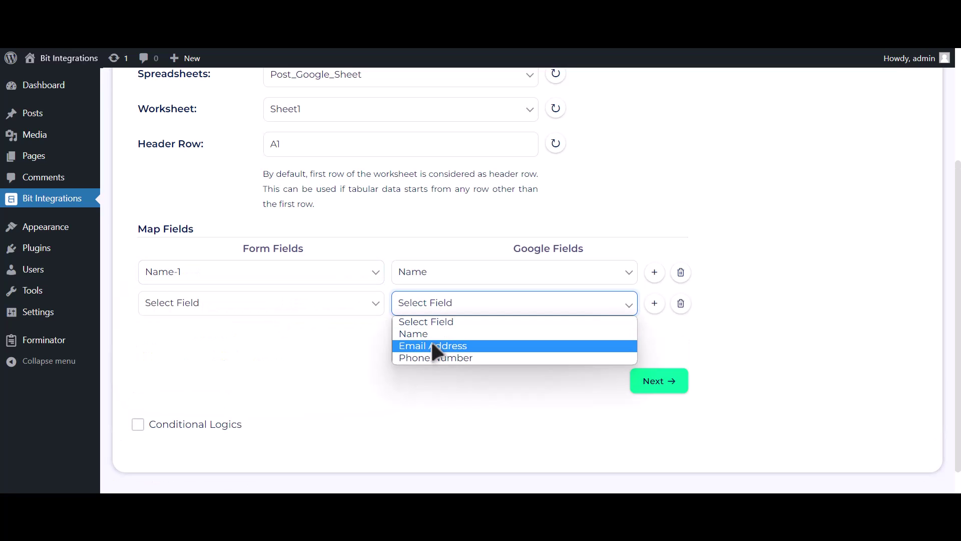
left_click(430, 343)
left_click(283, 306)
left_click(261, 356)
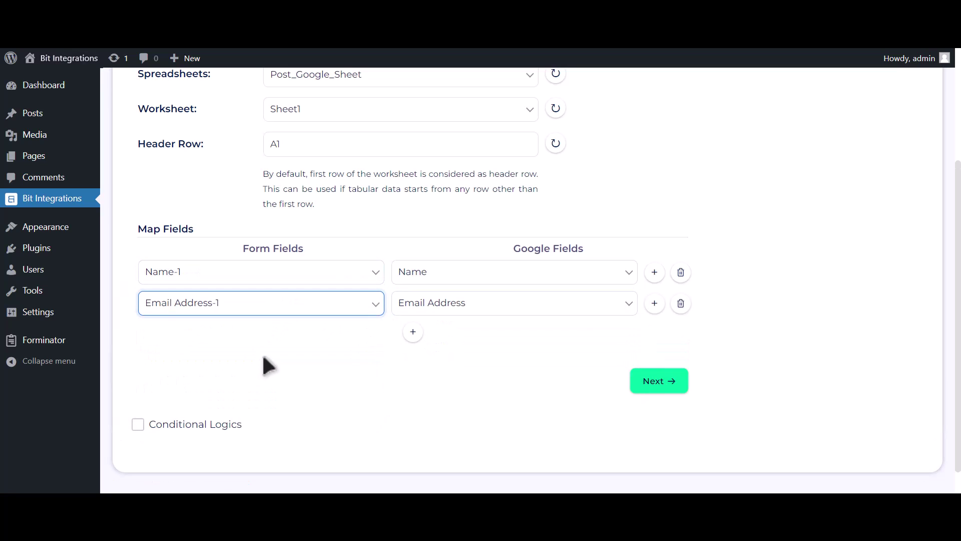
Add a third mapping row pairing Phone Number-1 with the Phone Number column.
left_click(413, 333)
left_click(440, 336)
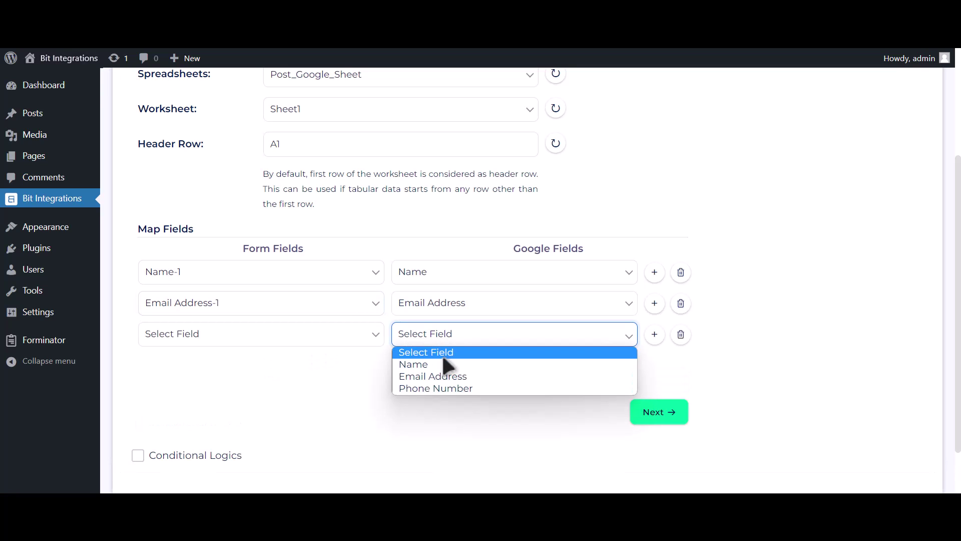
left_click(443, 388)
left_click(349, 340)
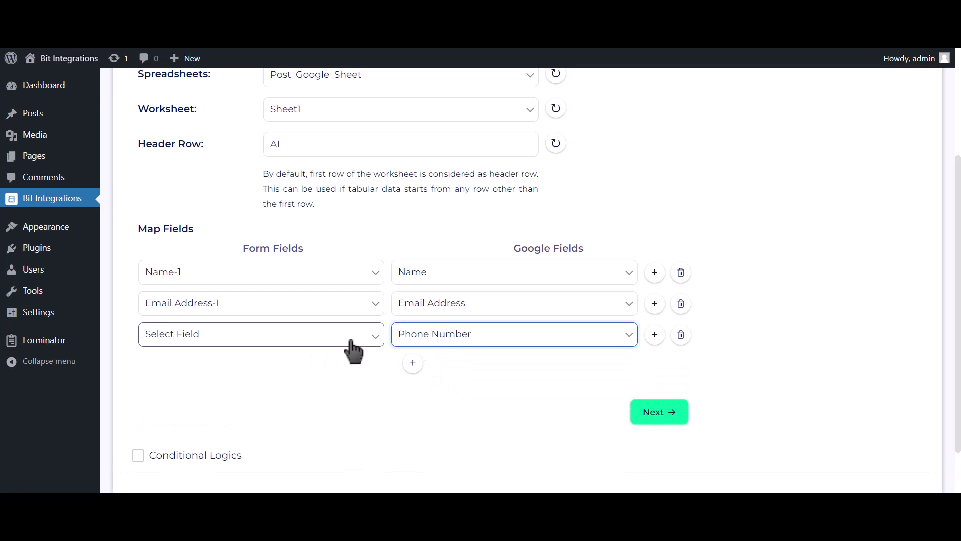
left_click(315, 400)
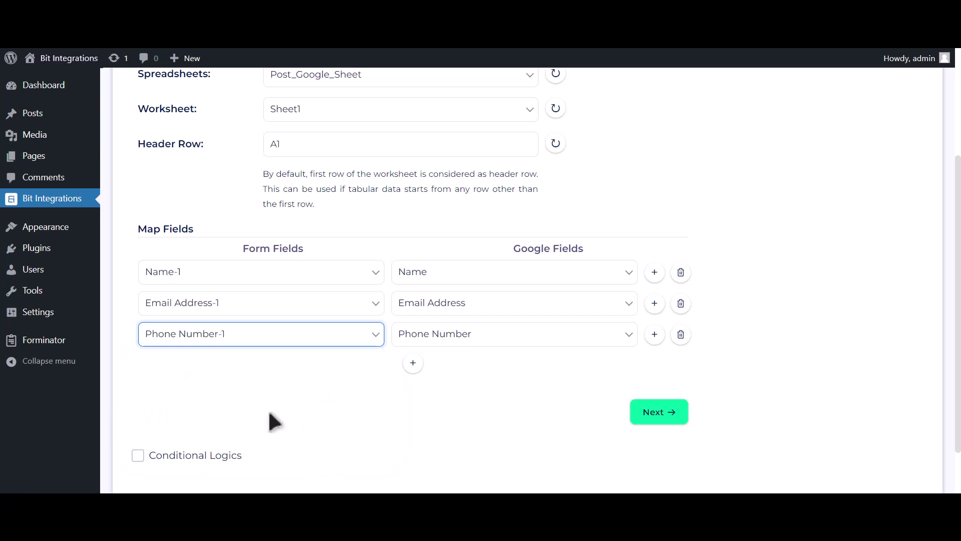
scroll(275, 411, "down", 2)
left_click(222, 394)
scroll(228, 383, "down", 3)
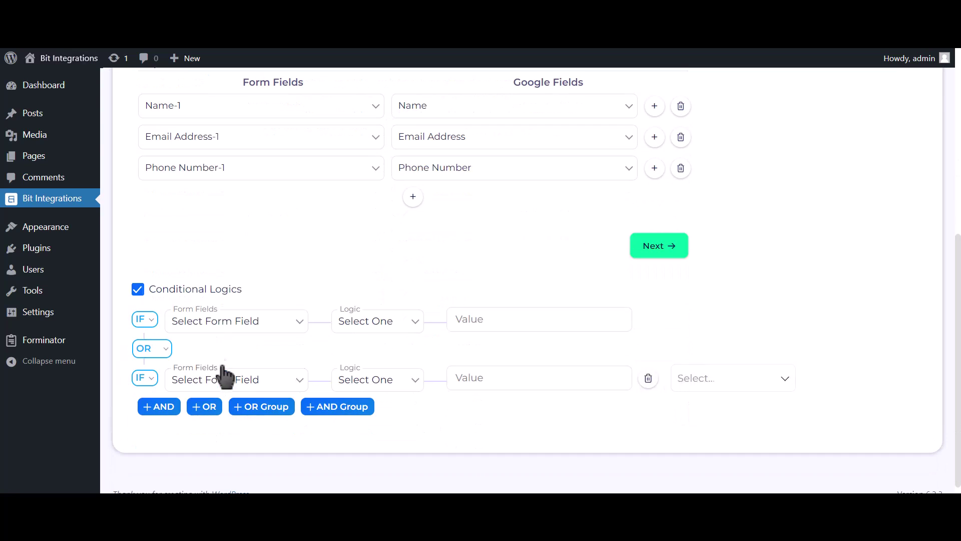
left_click(190, 297)
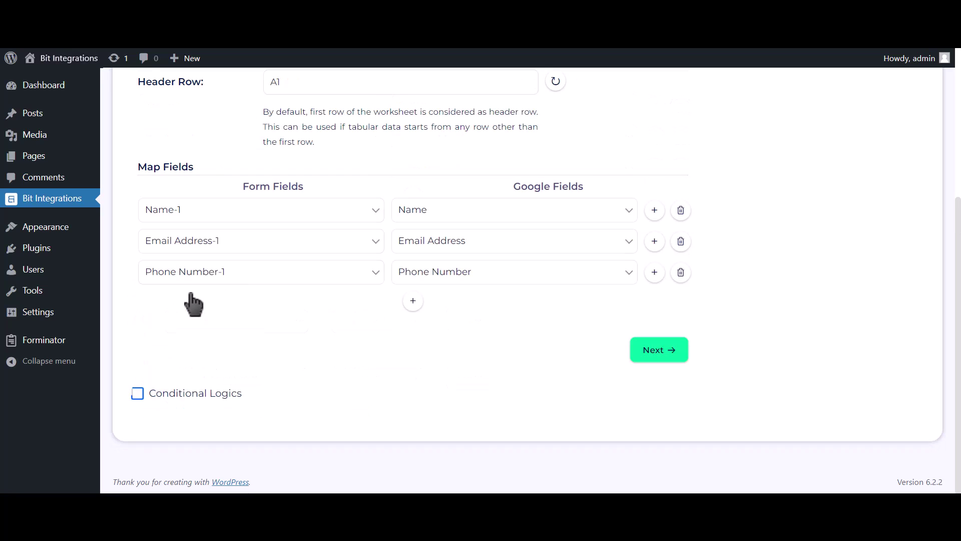
Advance to step 3 and Finish & Save the integration, then click into the contact form's Name field.
left_click(660, 351)
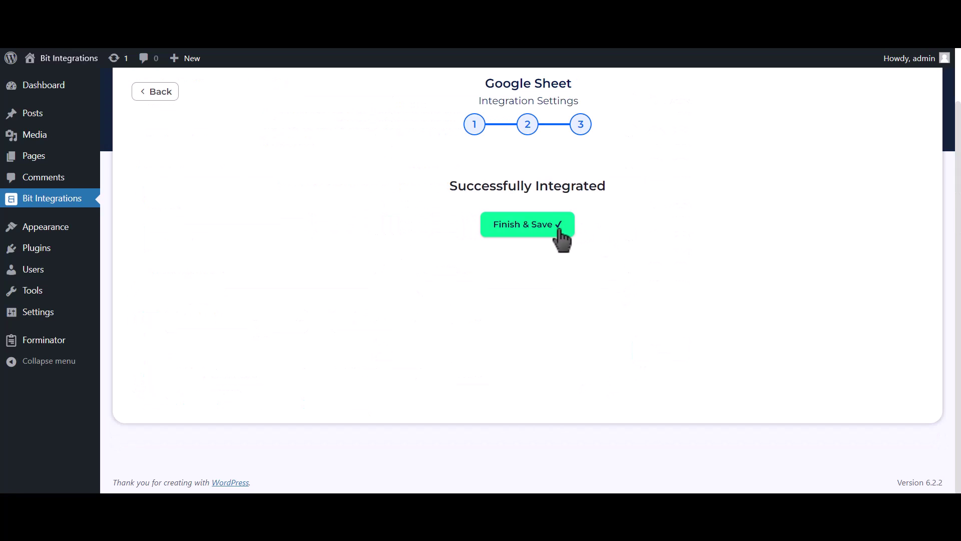
left_click(558, 230)
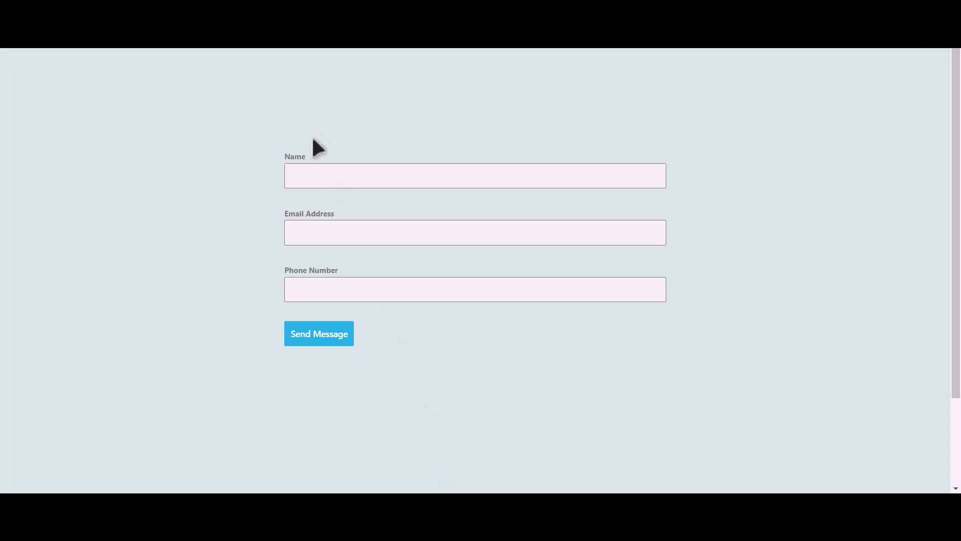
left_click(320, 173)
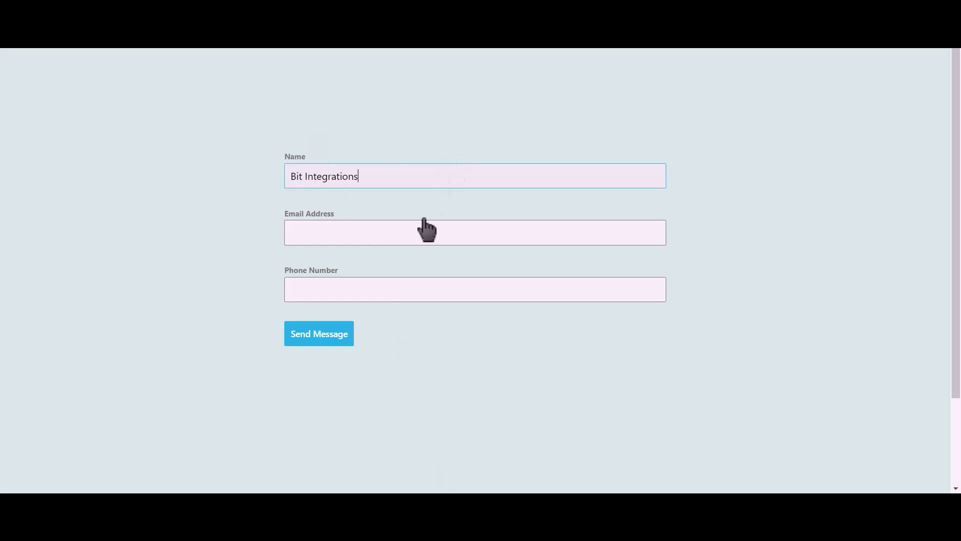
Enter 'Bit Integrations' as the name plus an e-mail address and phone number, then send the form.
left_click(411, 234)
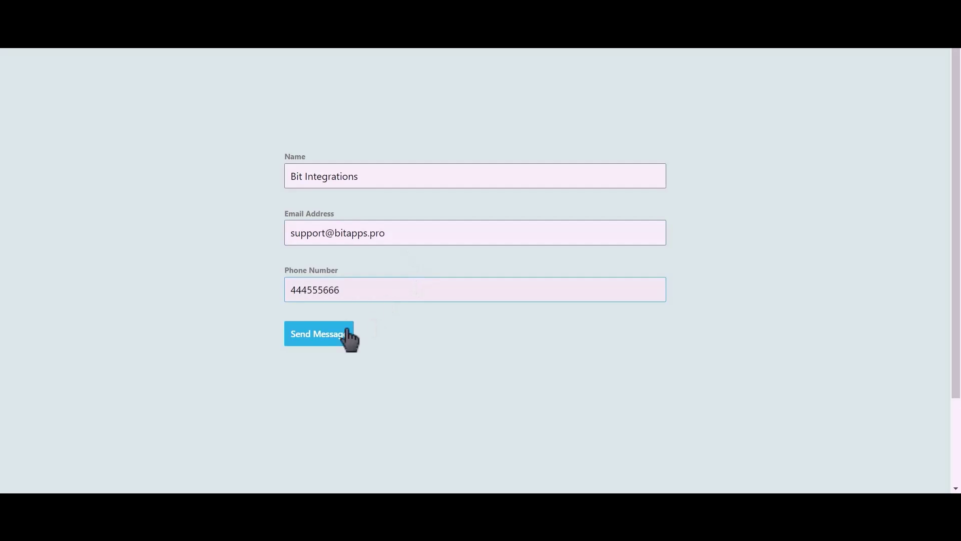
left_click(318, 334)
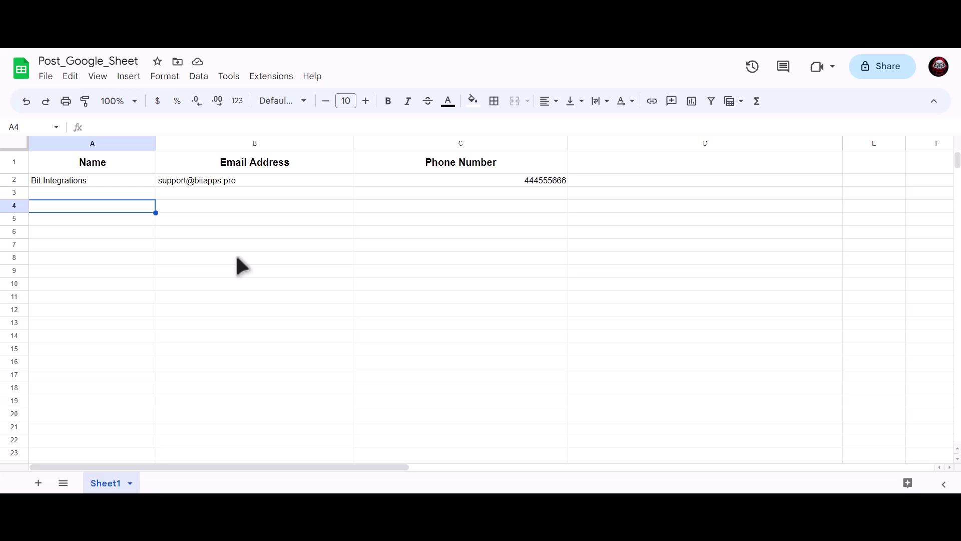
Check cells A2, B2 and C2 for the submitted name, e-mail address and phone number.
left_click(128, 180)
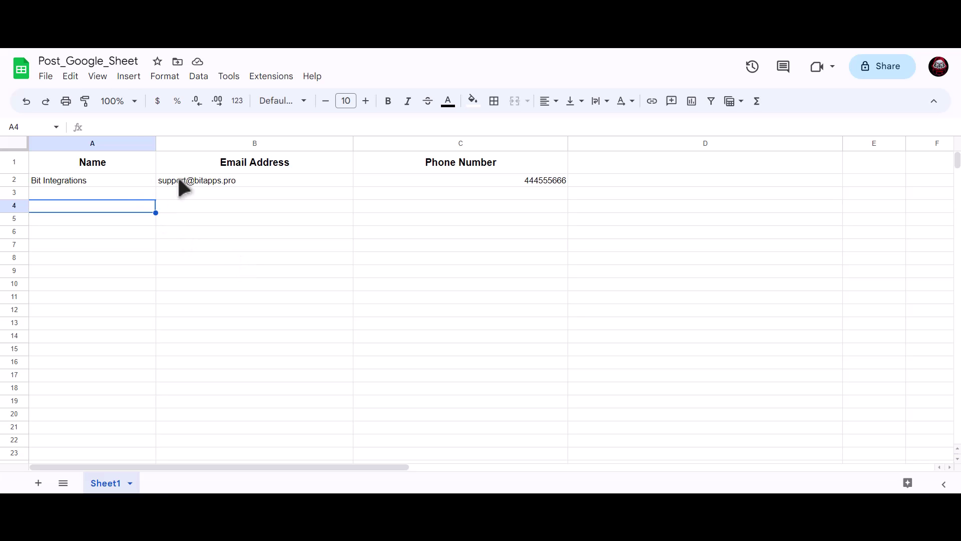
left_click(205, 181)
left_click(451, 181)
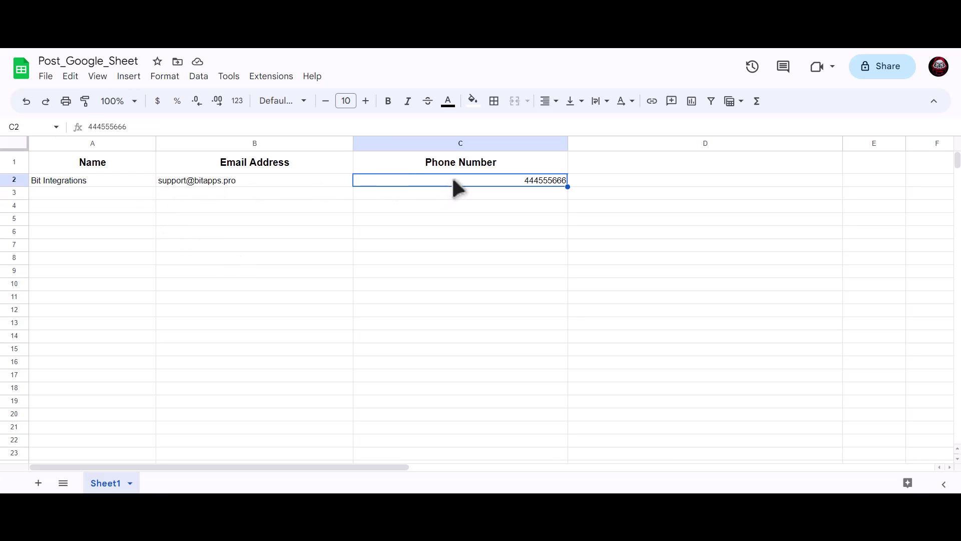